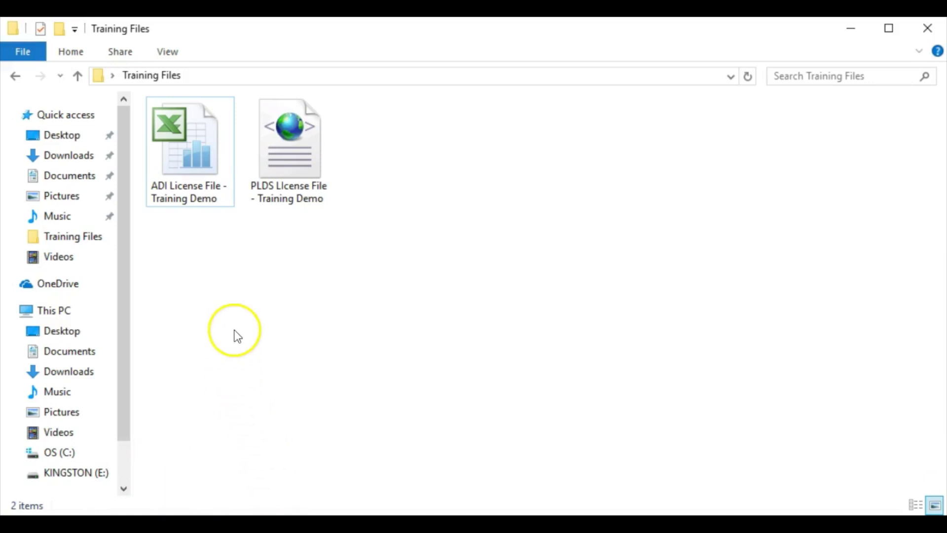
Step: Look over the ADI License File and PLDS License File in Training Files, ending on the ADI file
{"action": "left_click", "coordinate": [192, 201]}
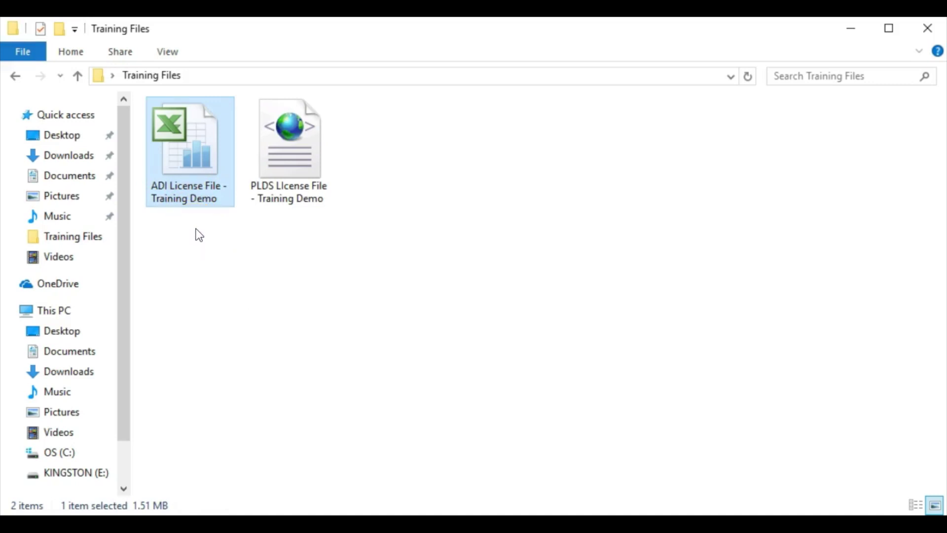
{"action": "left_click", "coordinate": [295, 178]}
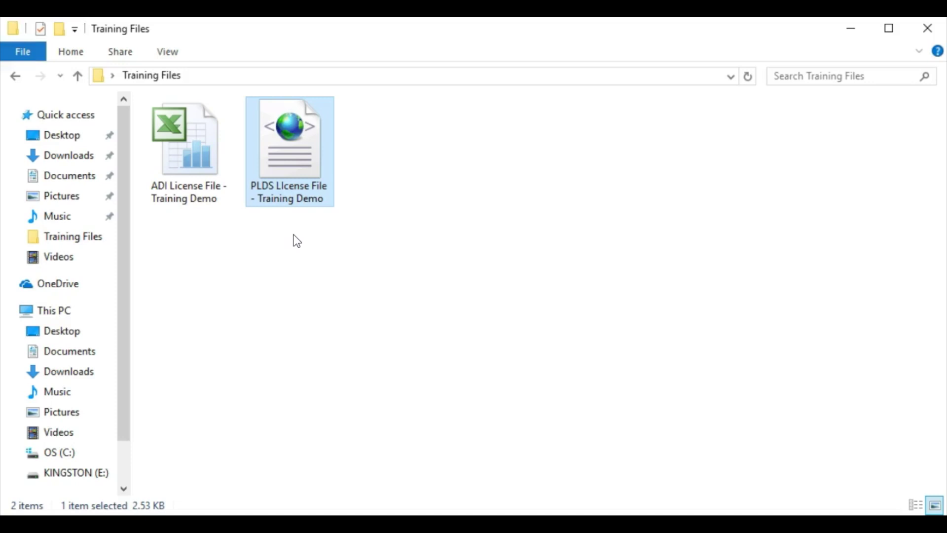
{"action": "key", "text": "Left"}
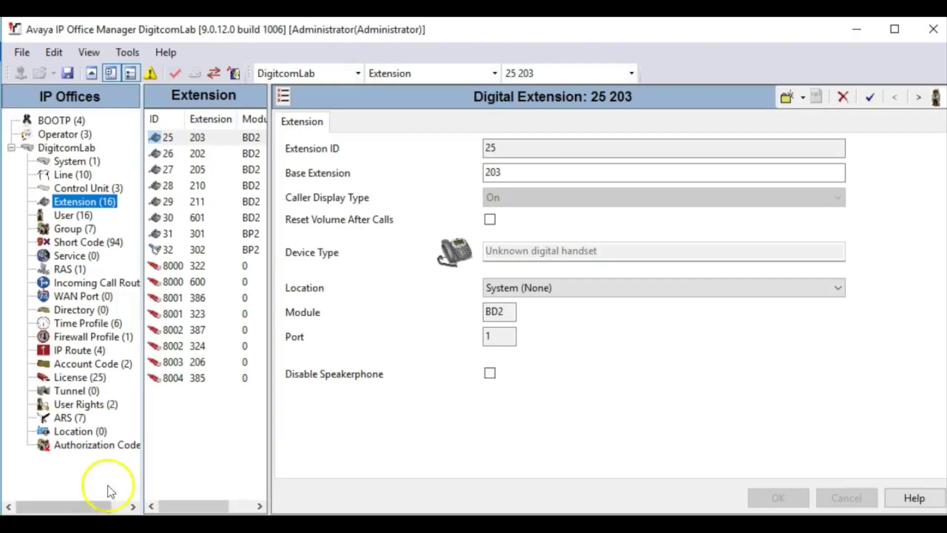
Step: From the License (25) list, add a new license of type ADI
{"action": "left_click", "coordinate": [78, 378]}
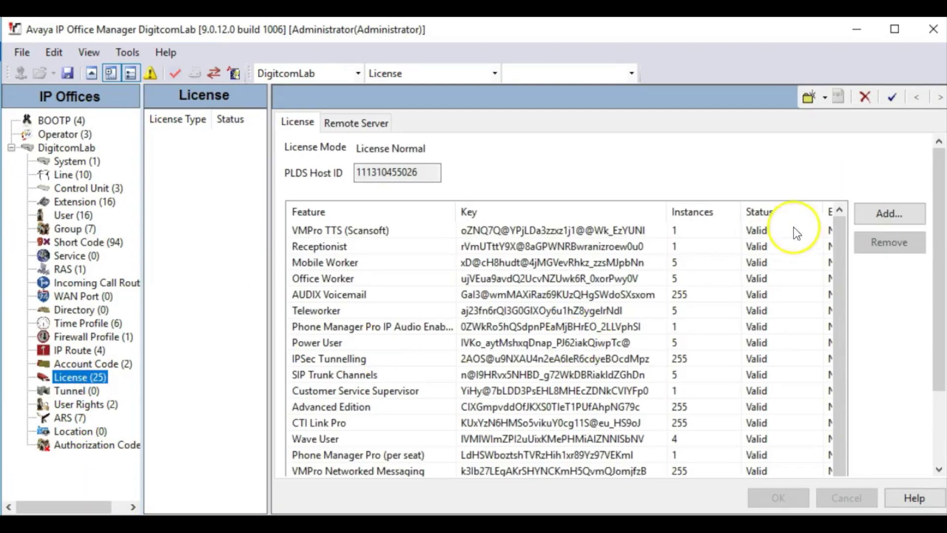
{"action": "left_click", "coordinate": [864, 214]}
{"action": "left_click", "coordinate": [458, 299]}
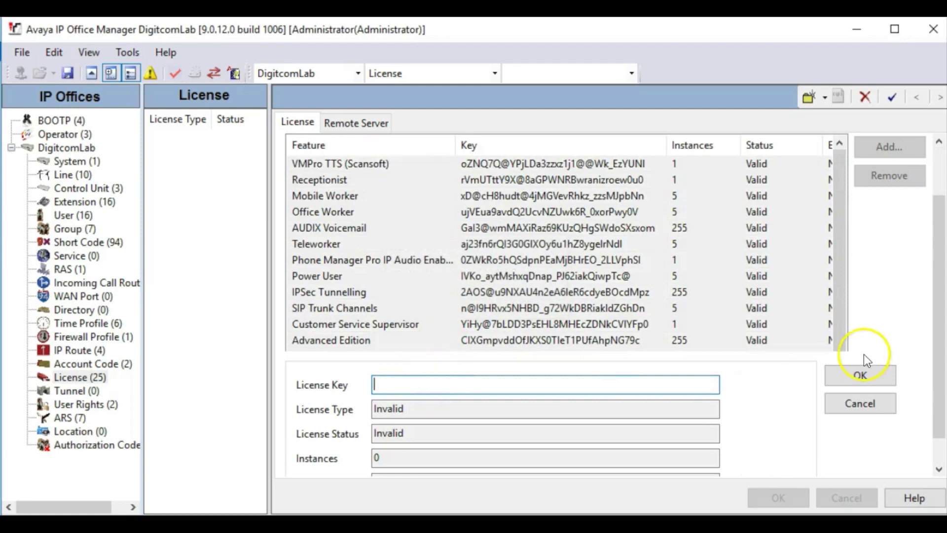
{"action": "left_click_drag", "start_coordinate": [939, 212], "coordinate": [940, 236]}
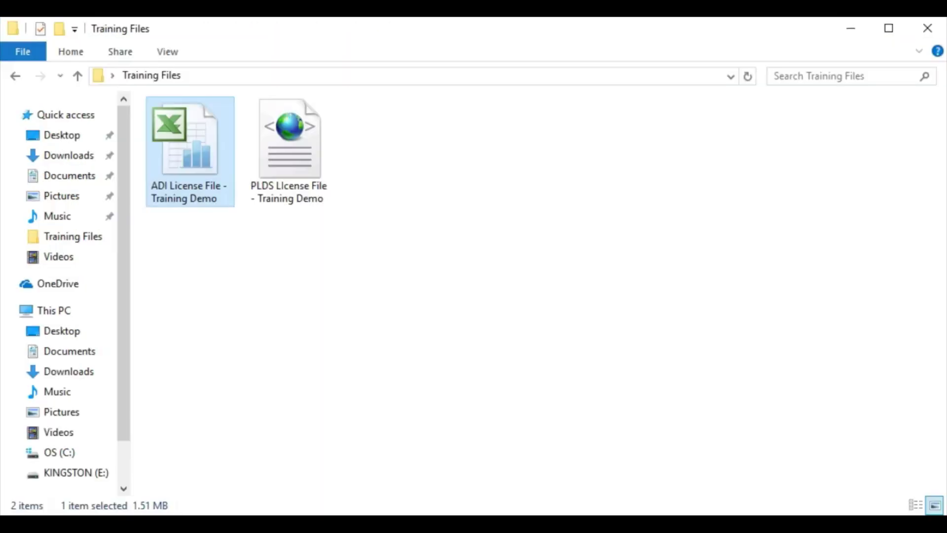
Step: Open the ADI License File workbook in Excel and copy the encrypted key in cell K8
{"action": "double_click", "coordinate": [156, 189]}
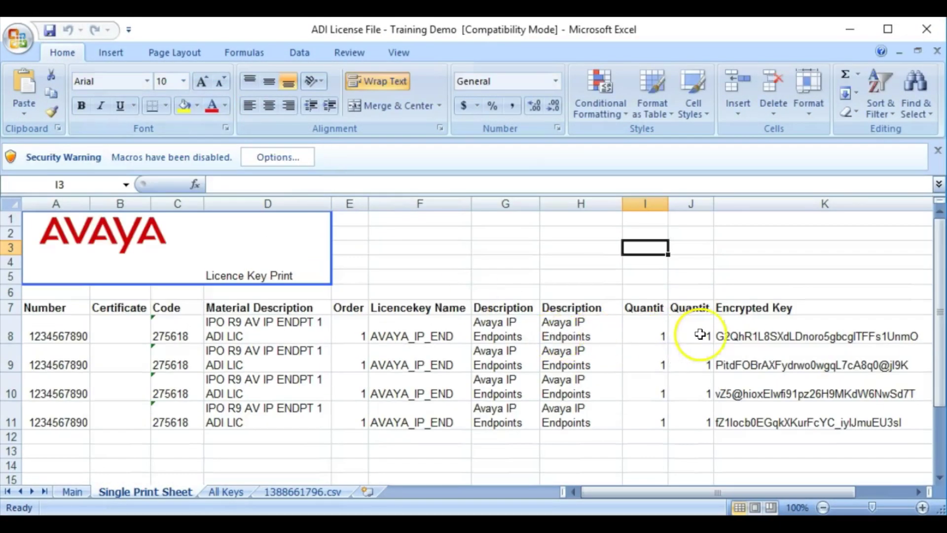
{"action": "left_click", "coordinate": [723, 335]}
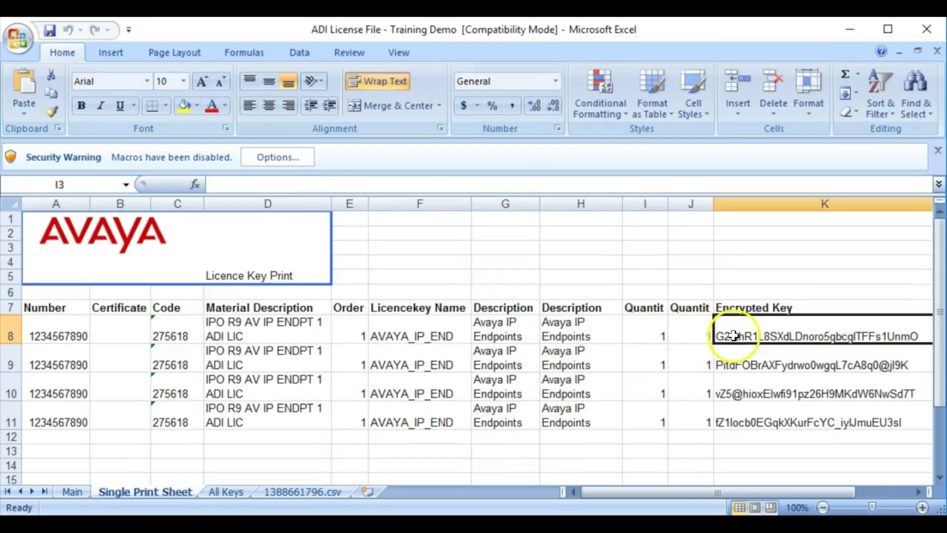
{"action": "right_click", "coordinate": [735, 335]}
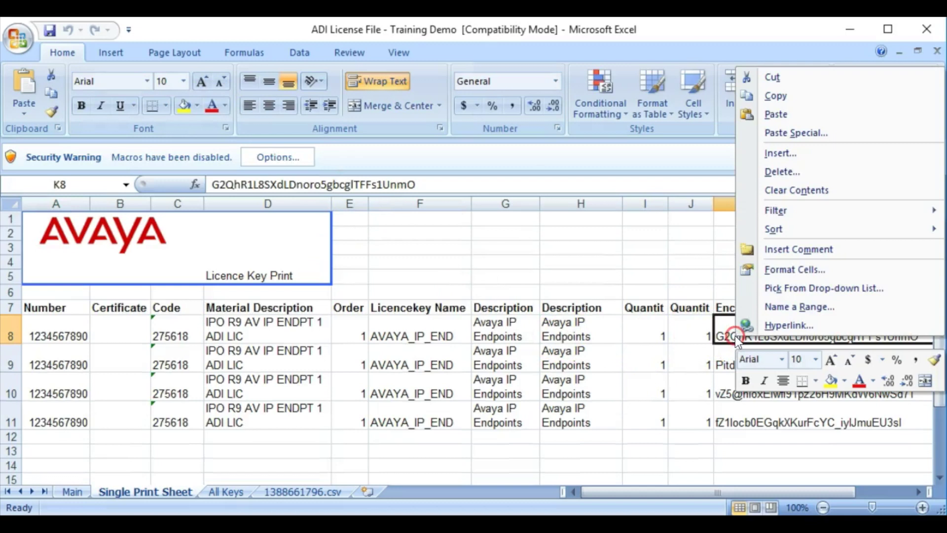
{"action": "left_click", "coordinate": [799, 96]}
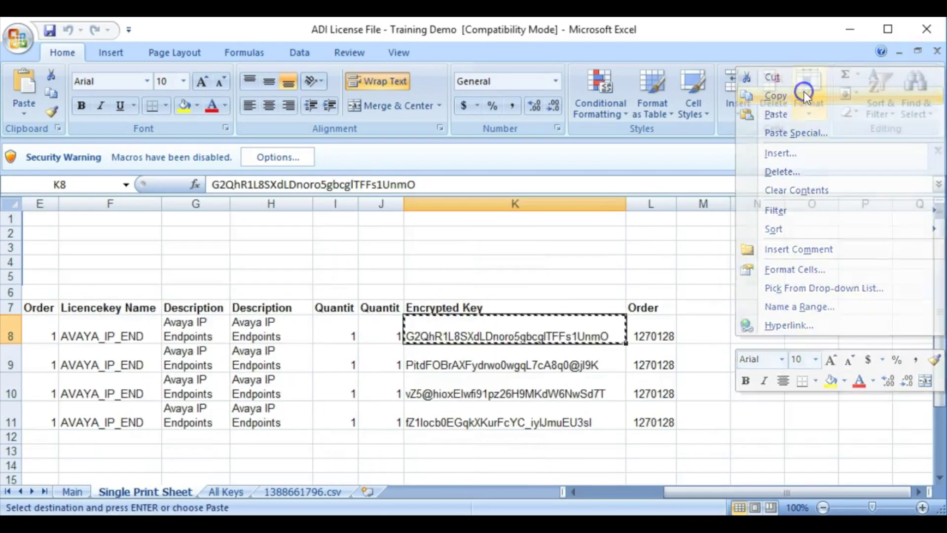
Step: Paste the K8 key into License Key, confirm, and select the new Avaya IP endpoints license
{"action": "key", "text": "alt+Tab"}
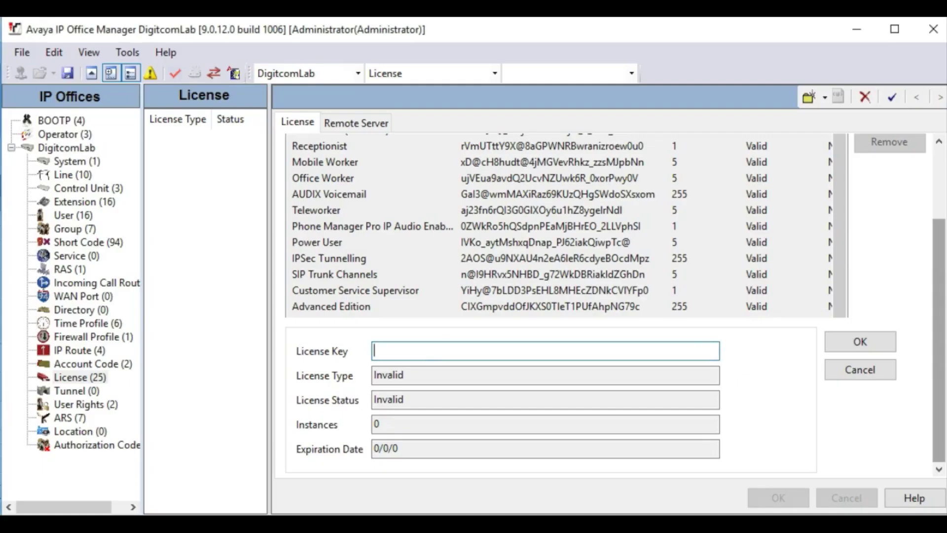
{"action": "right_click", "coordinate": [419, 351]}
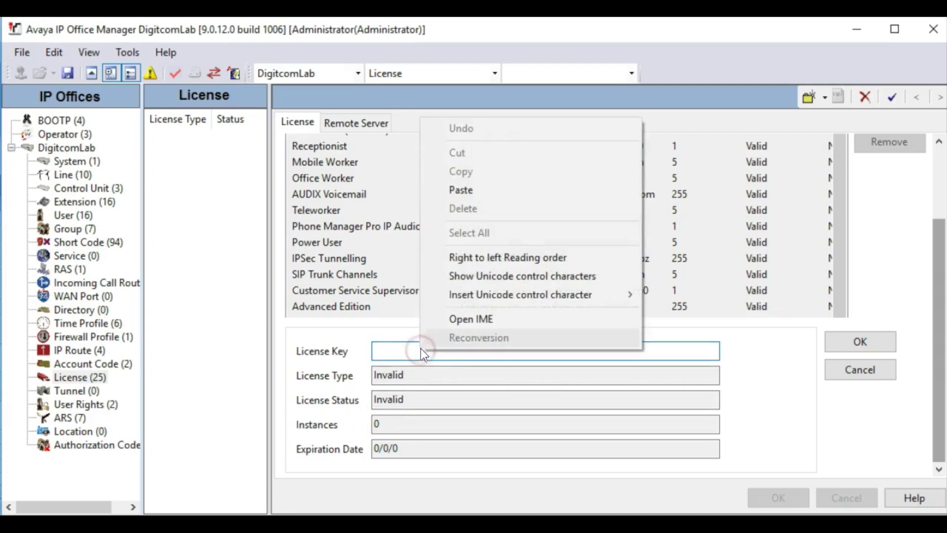
{"action": "left_click", "coordinate": [497, 192]}
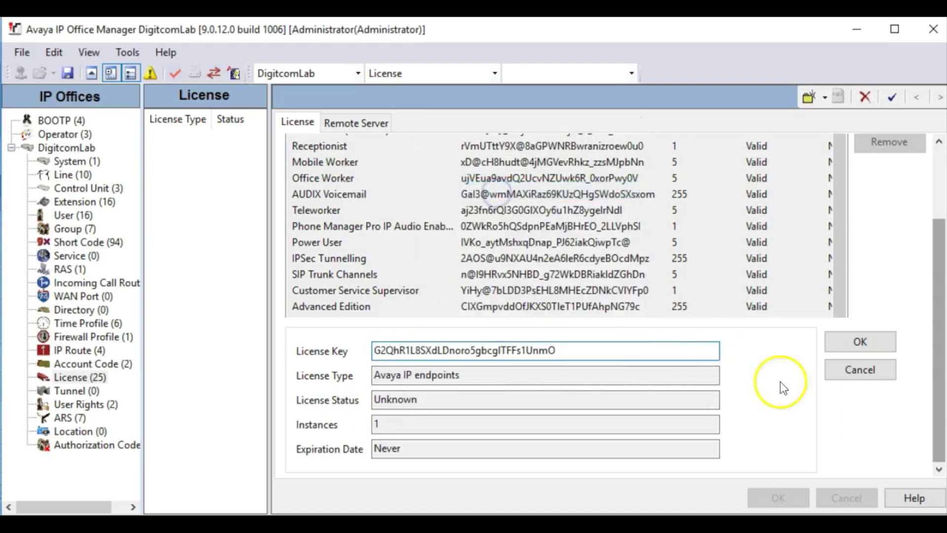
{"action": "left_click", "coordinate": [859, 341]}
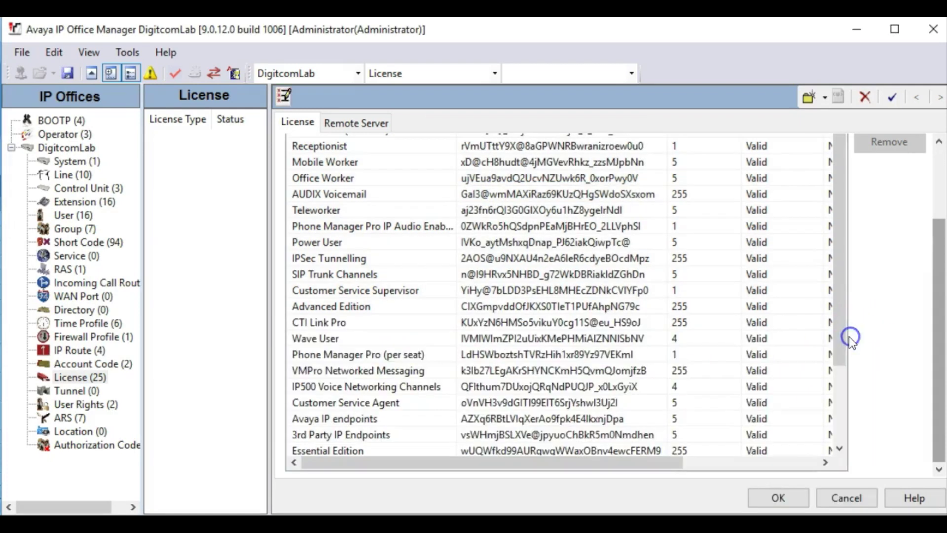
{"action": "left_click_drag", "start_coordinate": [840, 297], "coordinate": [844, 381]}
{"action": "left_click", "coordinate": [767, 436]}
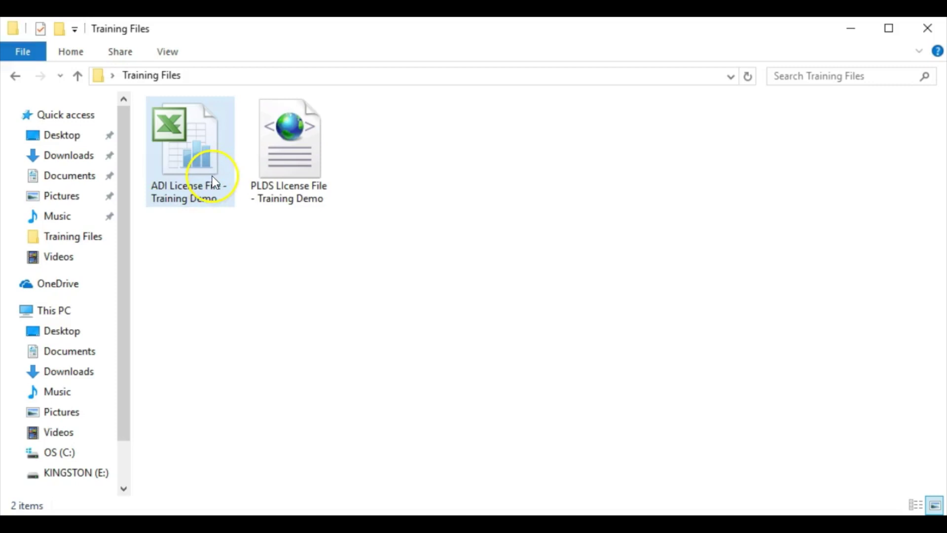
Step: Reopen the ADI License File and copy the four encrypted keys in K8:K11
{"action": "double_click", "coordinate": [211, 175]}
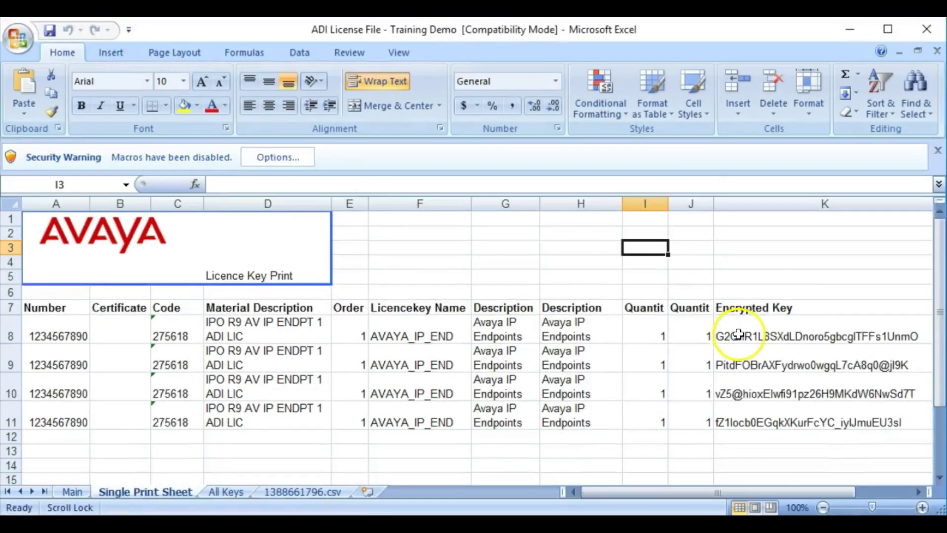
{"action": "left_click", "coordinate": [750, 334]}
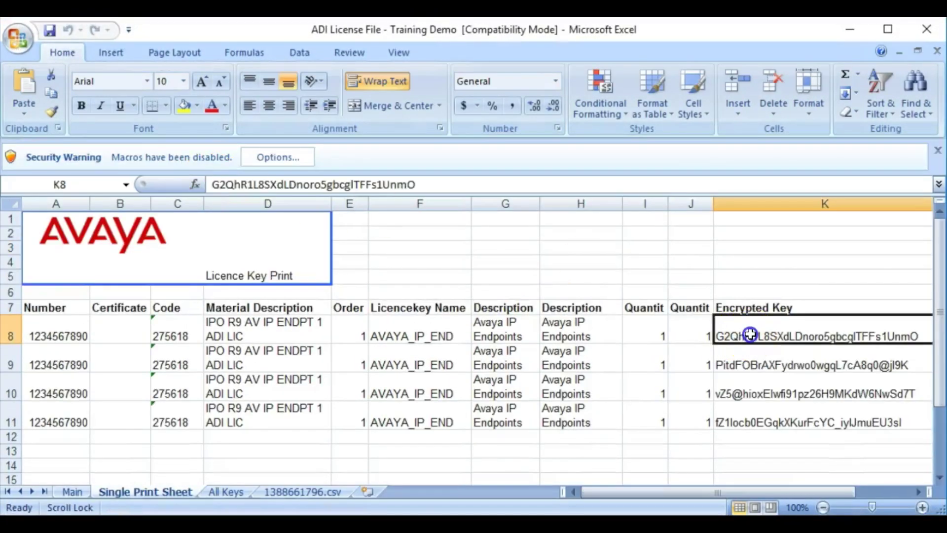
{"action": "left_click_drag", "start_coordinate": [750, 334], "coordinate": [749, 420]}
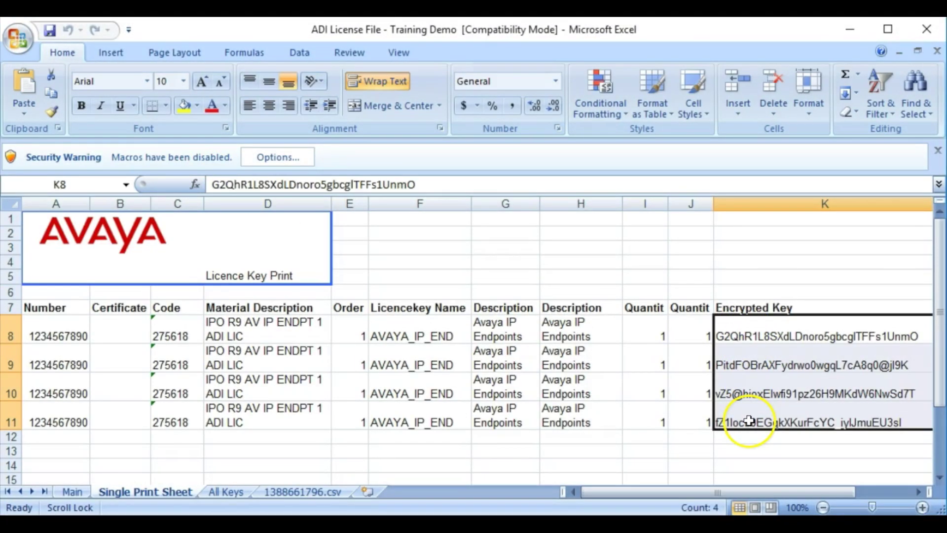
{"action": "right_click", "coordinate": [748, 421]}
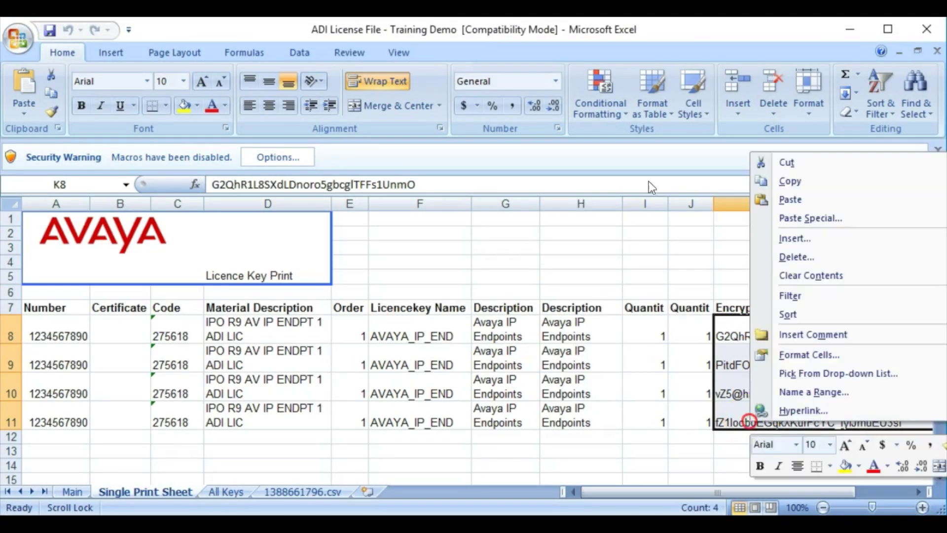
{"action": "left_click", "coordinate": [804, 186]}
{"action": "key", "text": "alt+Tab"}
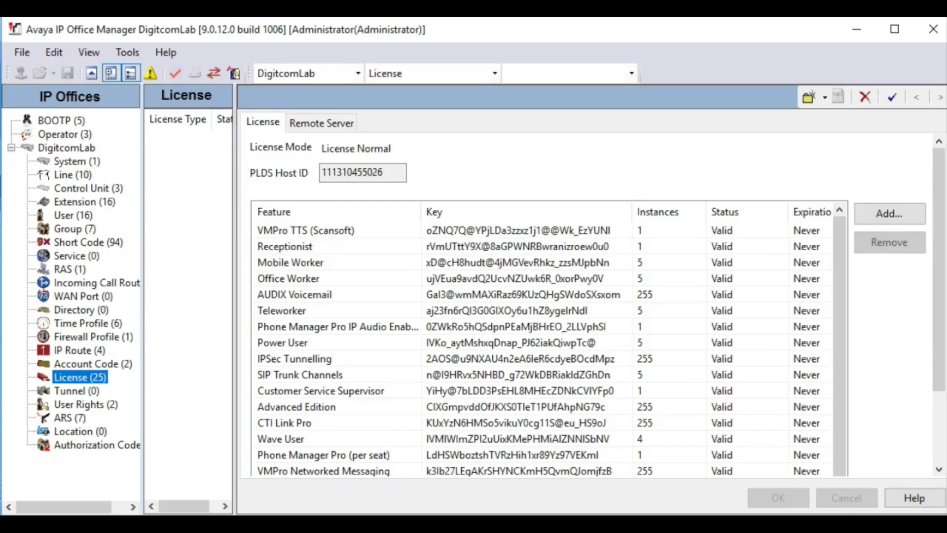
Step: Paste the four keys into the License list and select the four new Avaya IP endpoints rows
{"action": "left_click", "coordinate": [75, 377]}
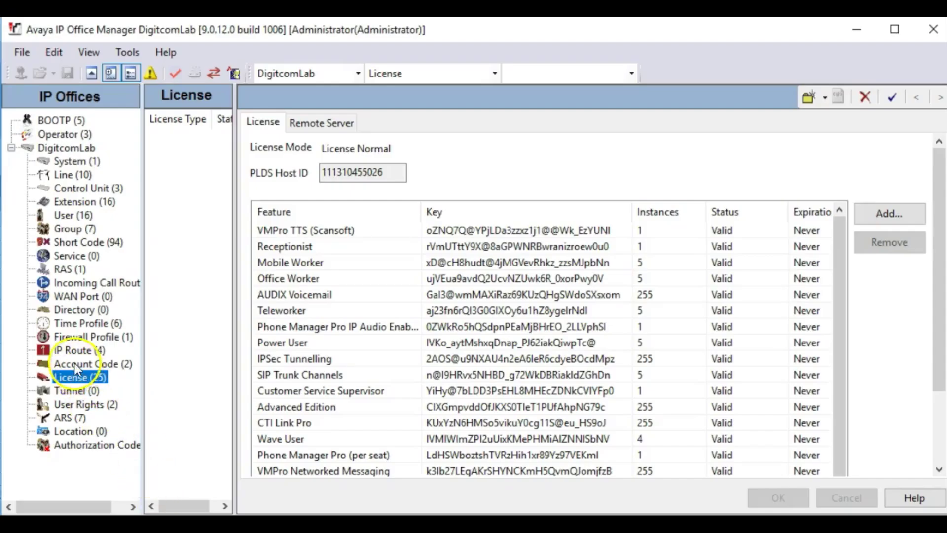
{"action": "right_click", "coordinate": [191, 280]}
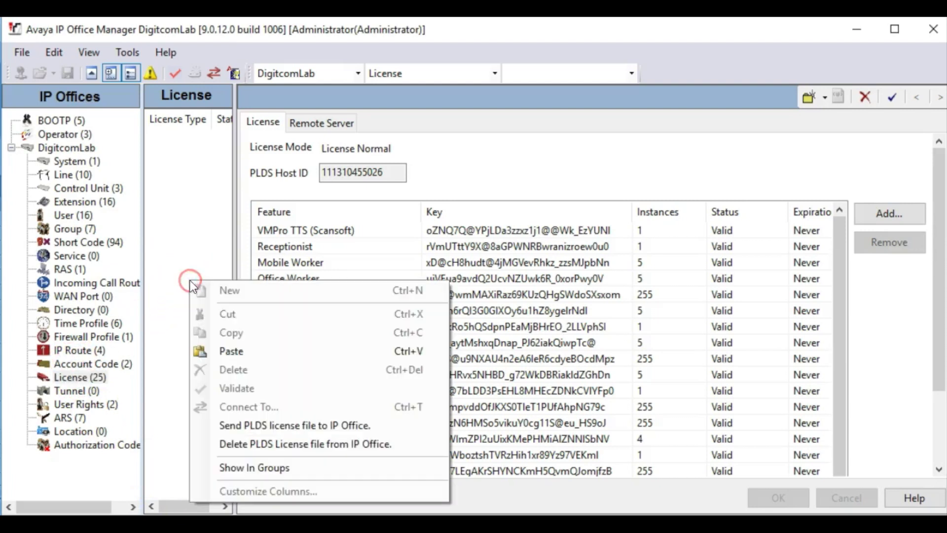
{"action": "left_click", "coordinate": [233, 351]}
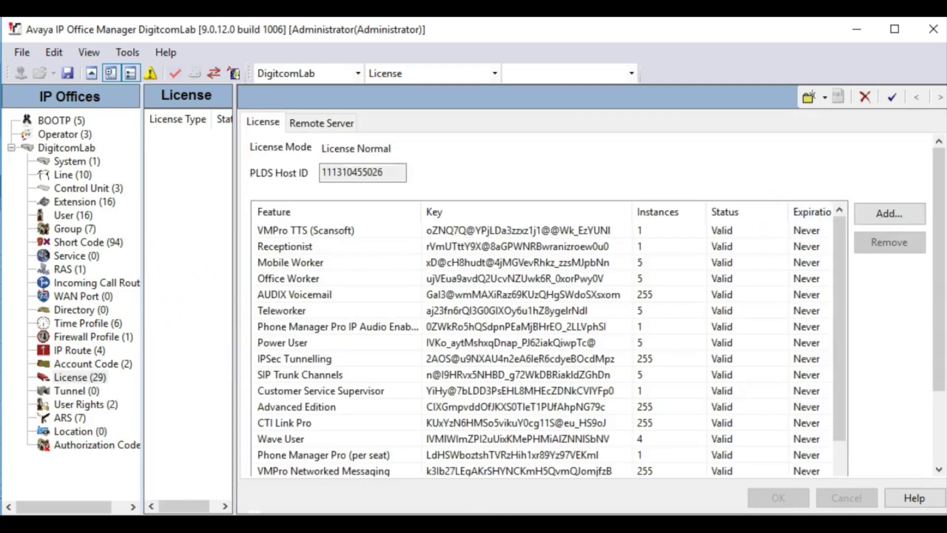
{"action": "left_click_drag", "start_coordinate": [940, 180], "coordinate": [939, 251]}
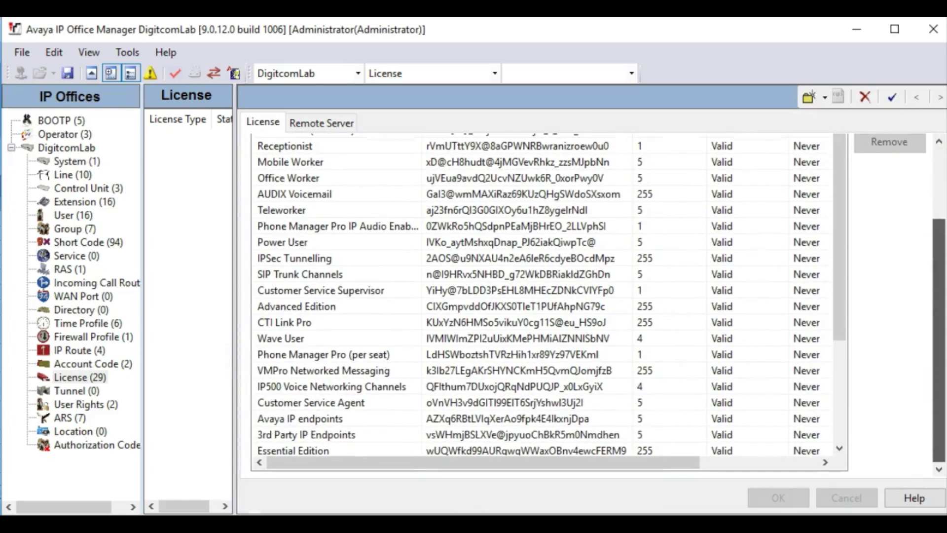
{"action": "left_click", "coordinate": [847, 276]}
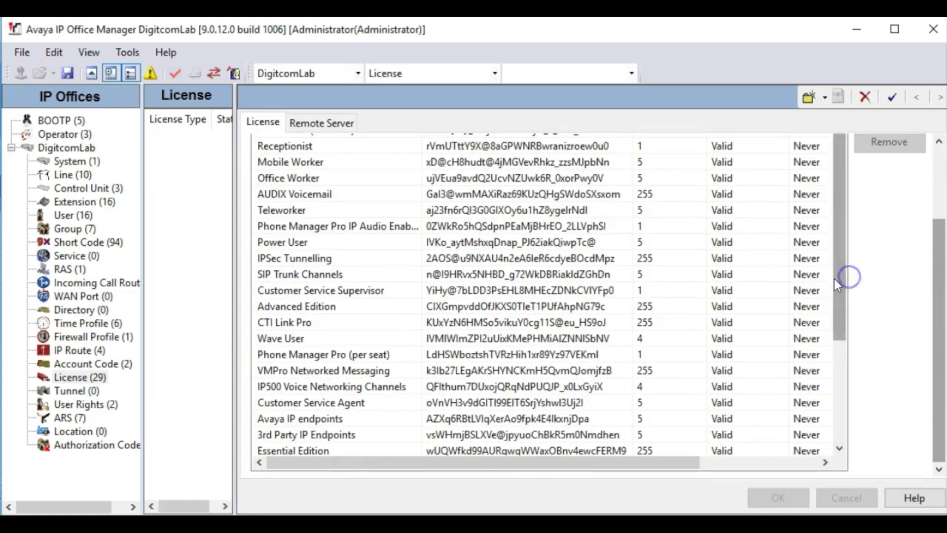
{"action": "left_click_drag", "start_coordinate": [834, 278], "coordinate": [841, 414]}
{"action": "left_click", "coordinate": [742, 431]}
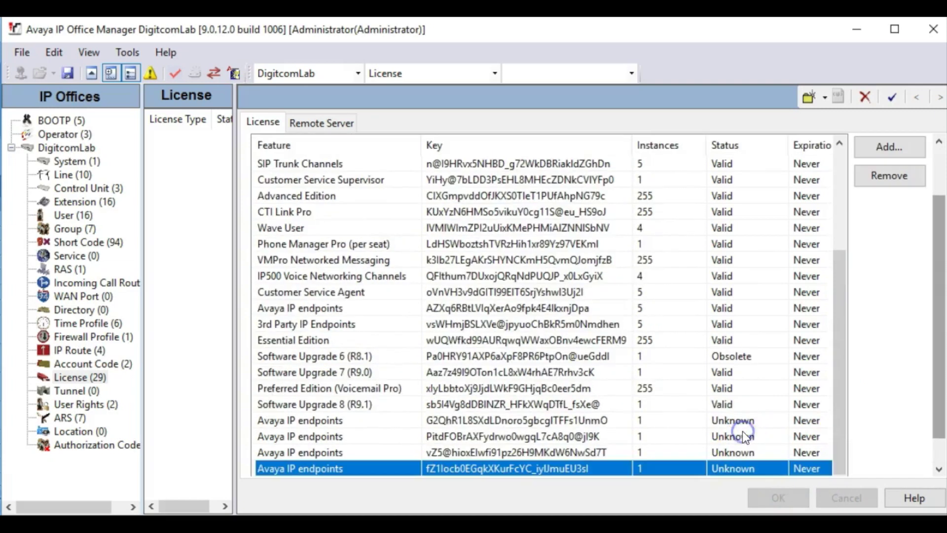
{"action": "key", "text": "shift+Up"}
{"action": "key", "text": "shift+Up"}
{"action": "key", "text": "shift+Up"}
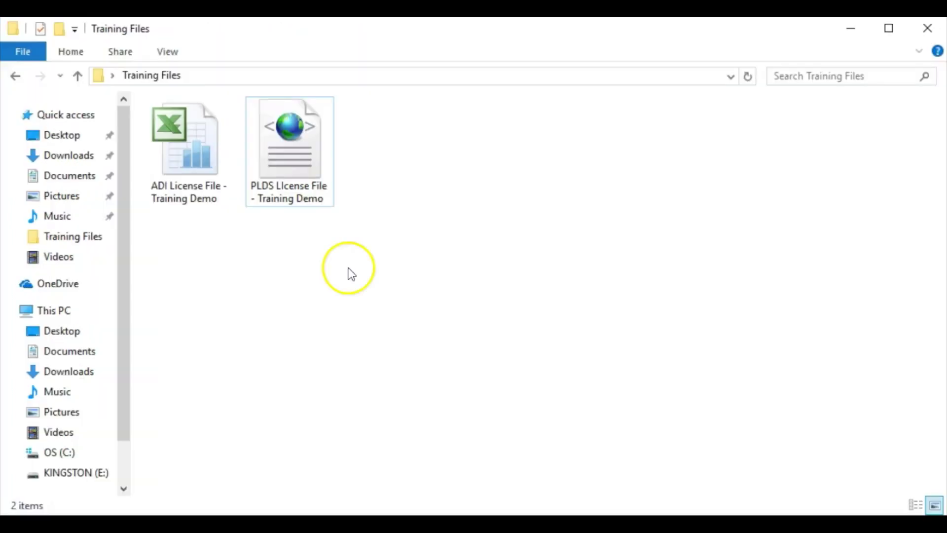
Step: Open 'PLDS License File - Training Demo' from the Training Files folder to view its XML
{"action": "left_click", "coordinate": [324, 160]}
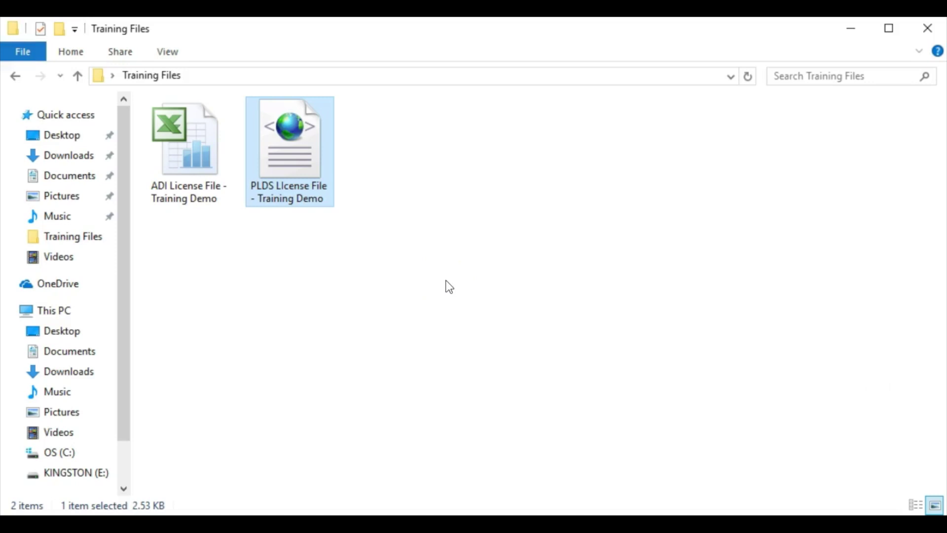
{"action": "right_click", "coordinate": [314, 175]}
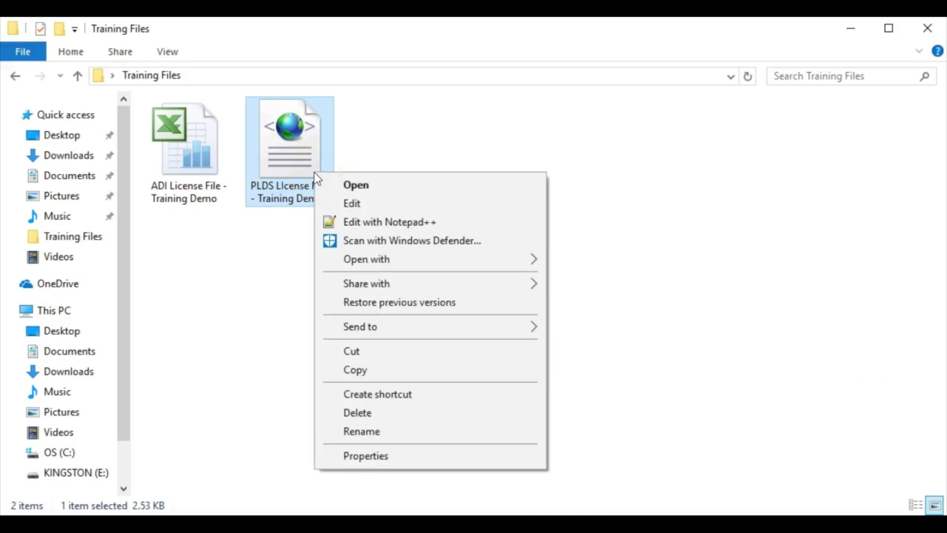
{"action": "left_click", "coordinate": [336, 184]}
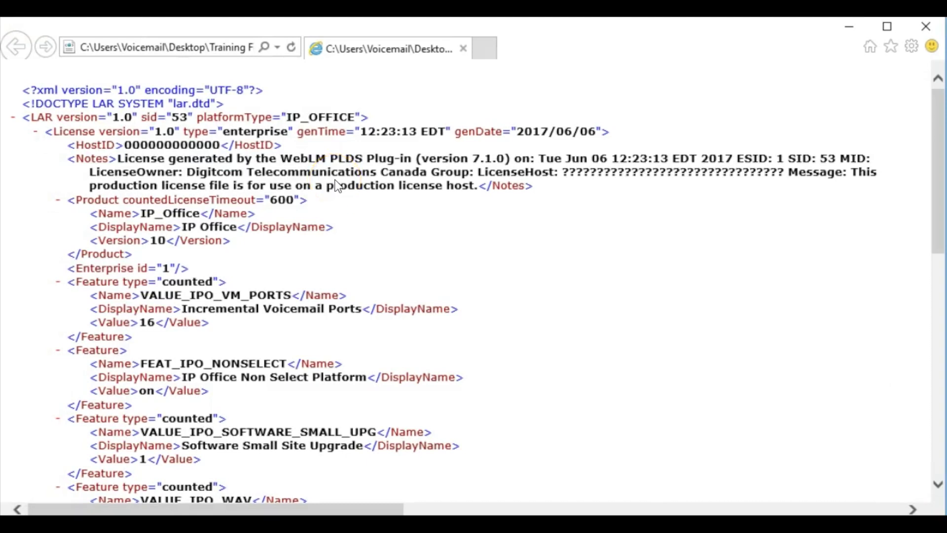
Step: Scroll through the PLDS XML feature entries, then close Internet Explorer
{"action": "left_click", "coordinate": [320, 264]}
{"action": "scroll", "coordinate": [321, 266], "scroll_direction": "down", "scroll_amount": 3}
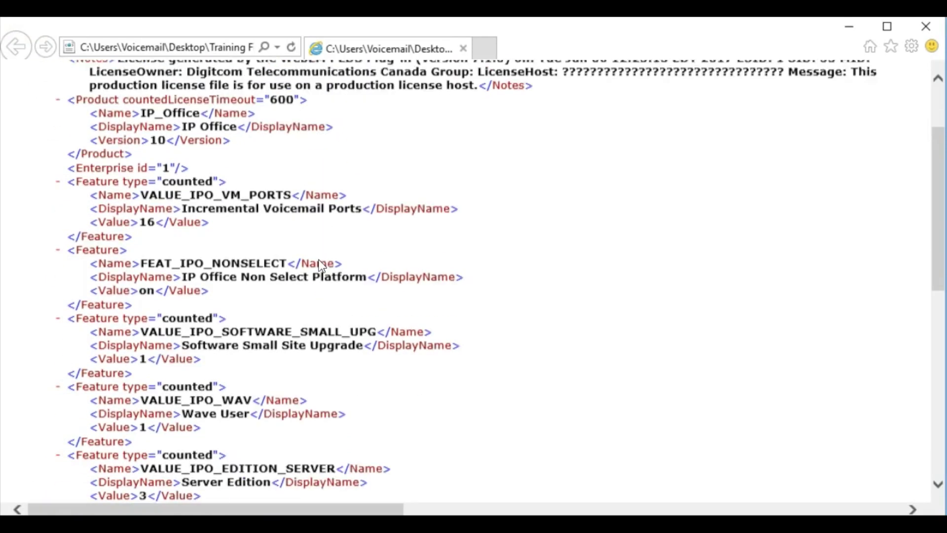
{"action": "scroll", "coordinate": [321, 265], "scroll_direction": "down", "scroll_amount": 2}
{"action": "scroll", "coordinate": [321, 266], "scroll_direction": "down", "scroll_amount": 2}
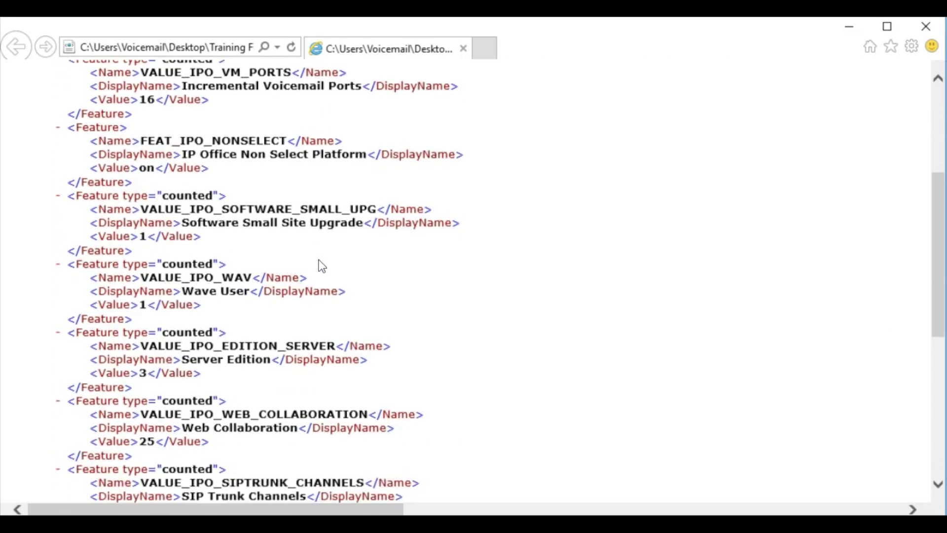
{"action": "scroll", "coordinate": [321, 266], "scroll_direction": "down", "scroll_amount": 2}
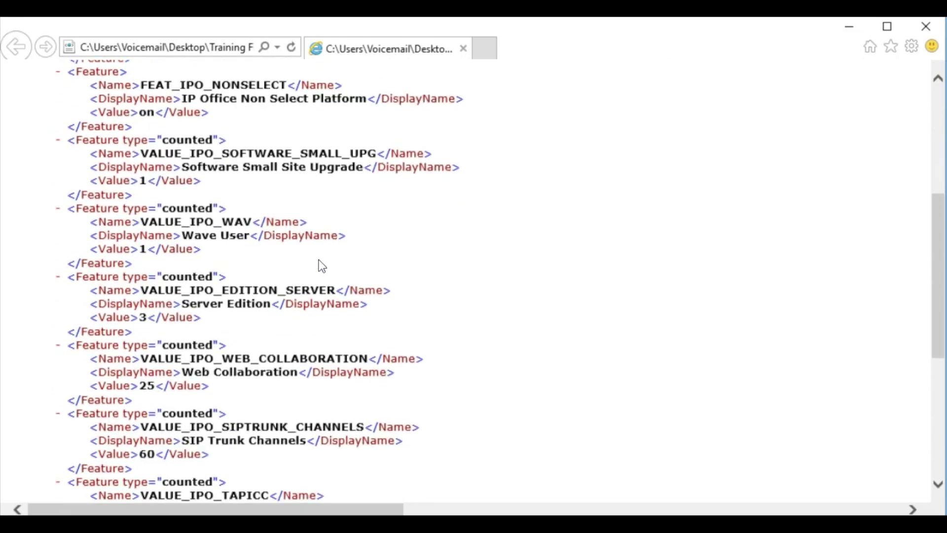
{"action": "scroll", "coordinate": [321, 266], "scroll_direction": "down", "scroll_amount": 2}
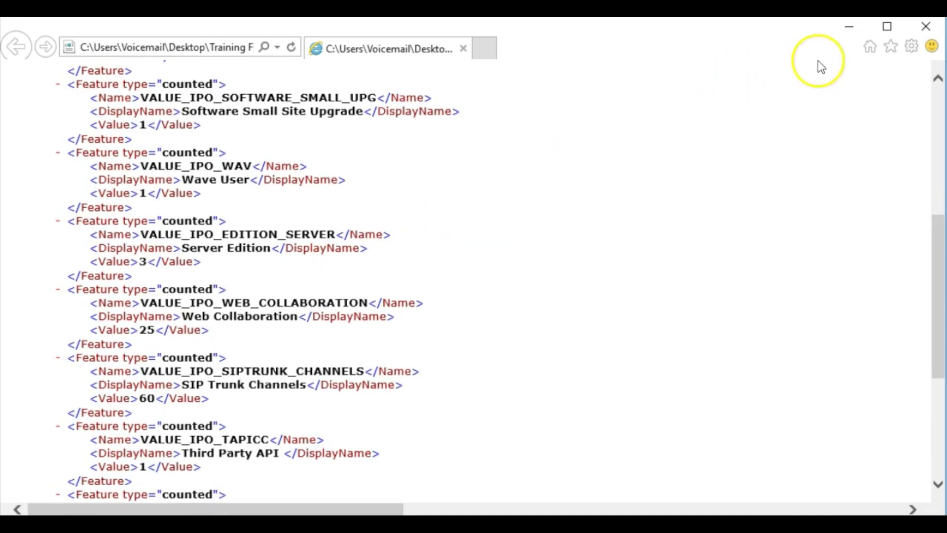
{"action": "left_click", "coordinate": [908, 31]}
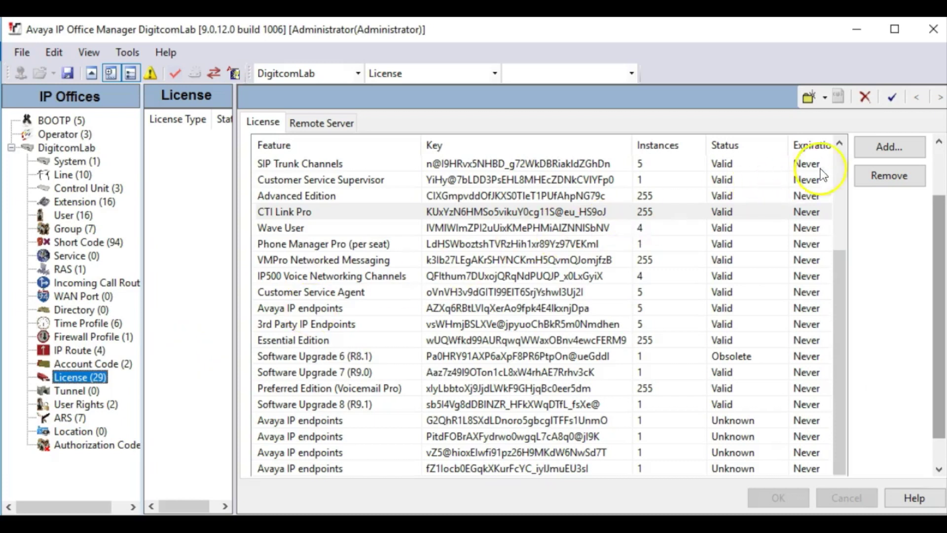
{"action": "left_click", "coordinate": [877, 149]}
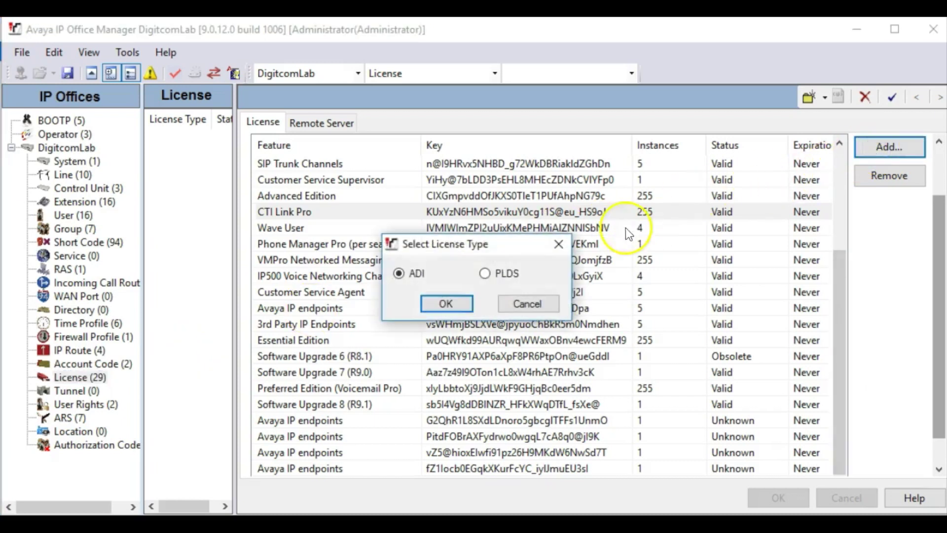
{"action": "left_click", "coordinate": [504, 272]}
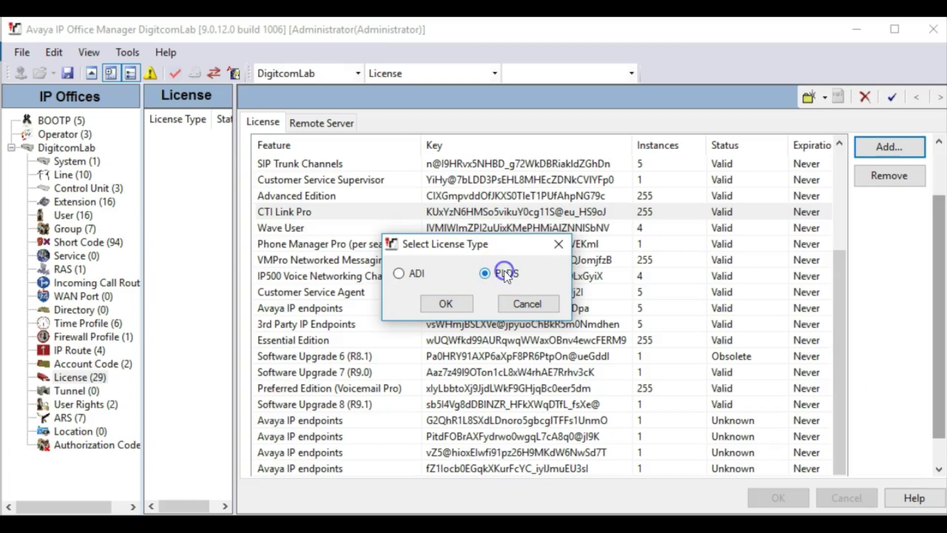
{"action": "left_click", "coordinate": [461, 302]}
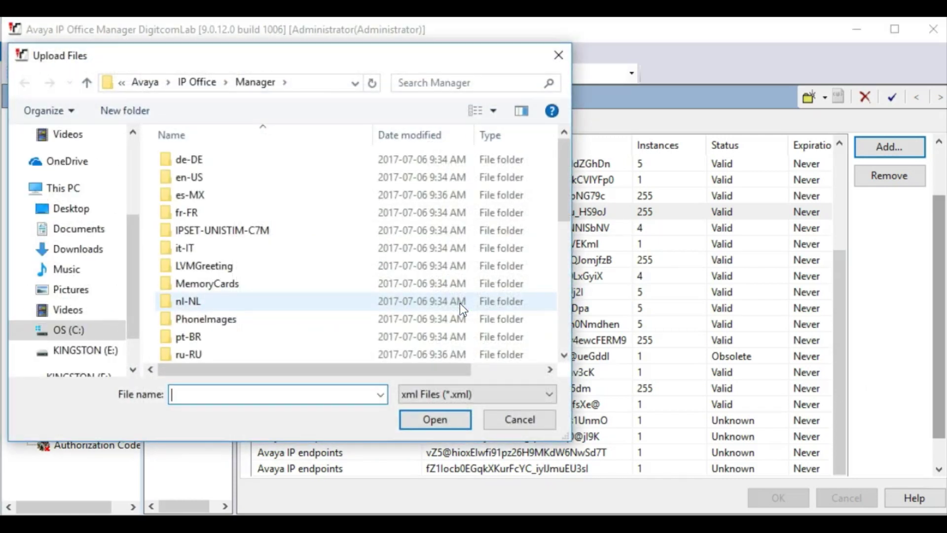
{"action": "left_click", "coordinate": [87, 215]}
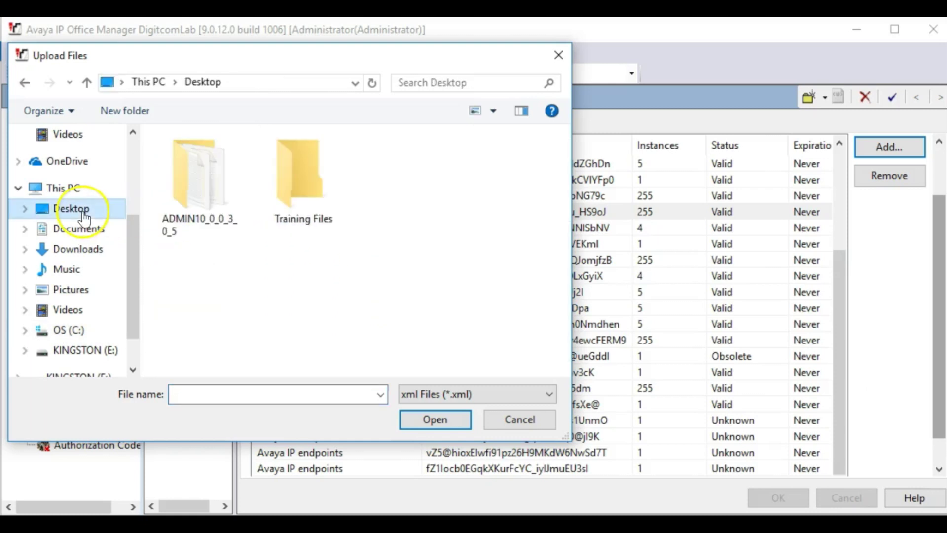
{"action": "double_click", "coordinate": [319, 182]}
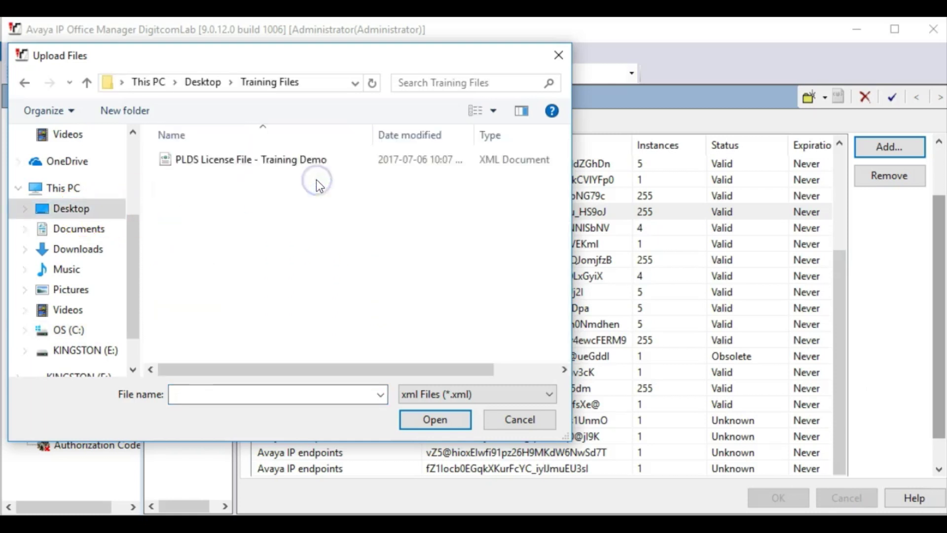
{"action": "left_click", "coordinate": [280, 164]}
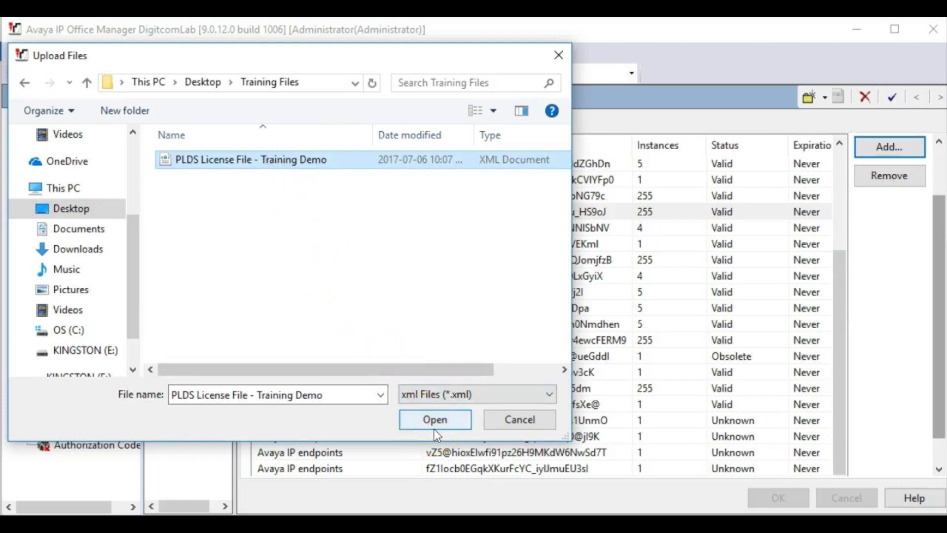
{"action": "left_click", "coordinate": [516, 428]}
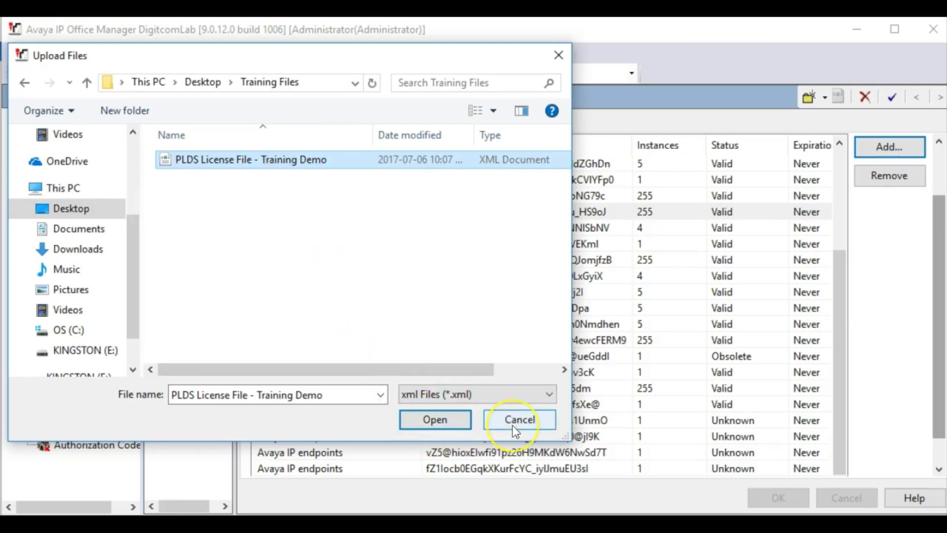